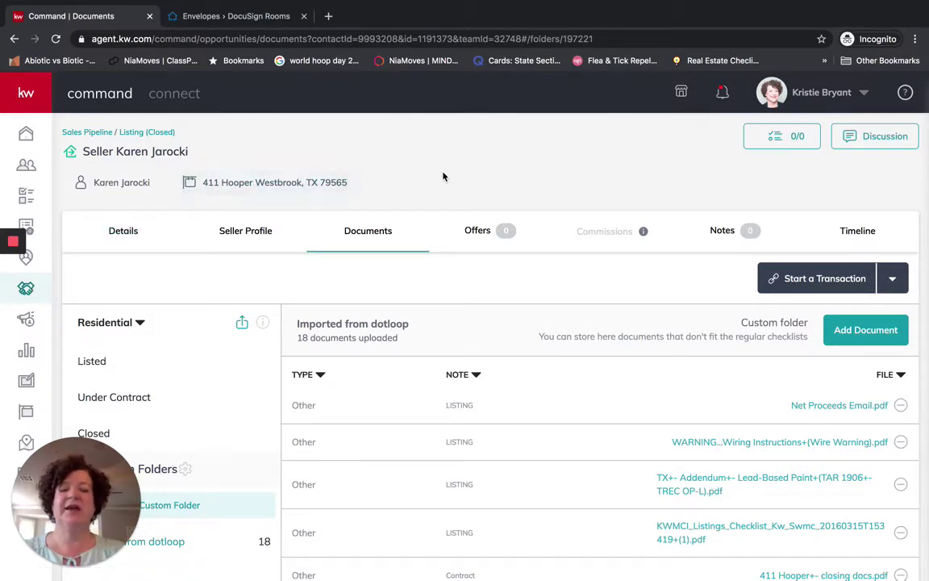
# Go back to the Best of Austin Living opportunities pipeline with its Listings and Buyers stages.
pyautogui.click(28, 290)
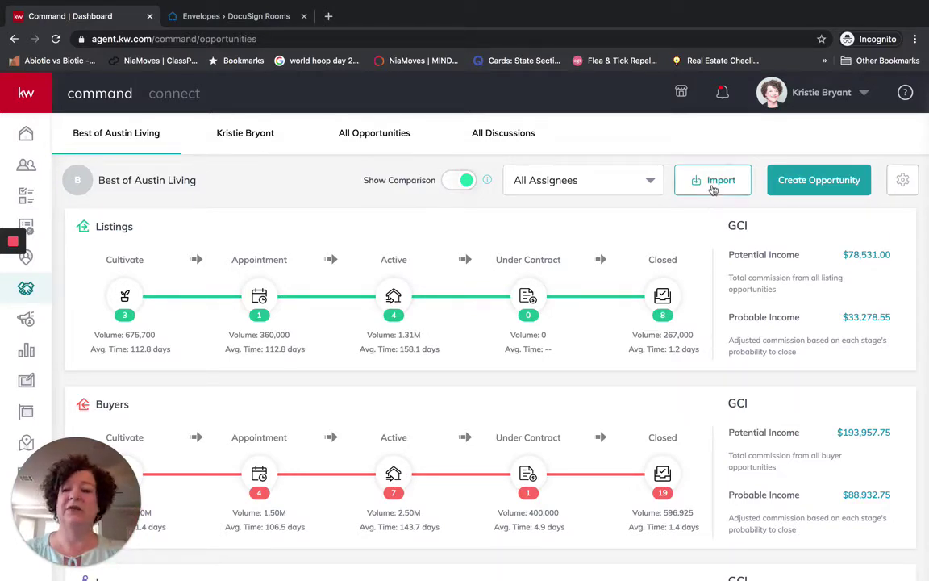
# Import loops into the Best of Austin Living pipeline from the agent's own dotloop profile.
pyautogui.click(718, 181)
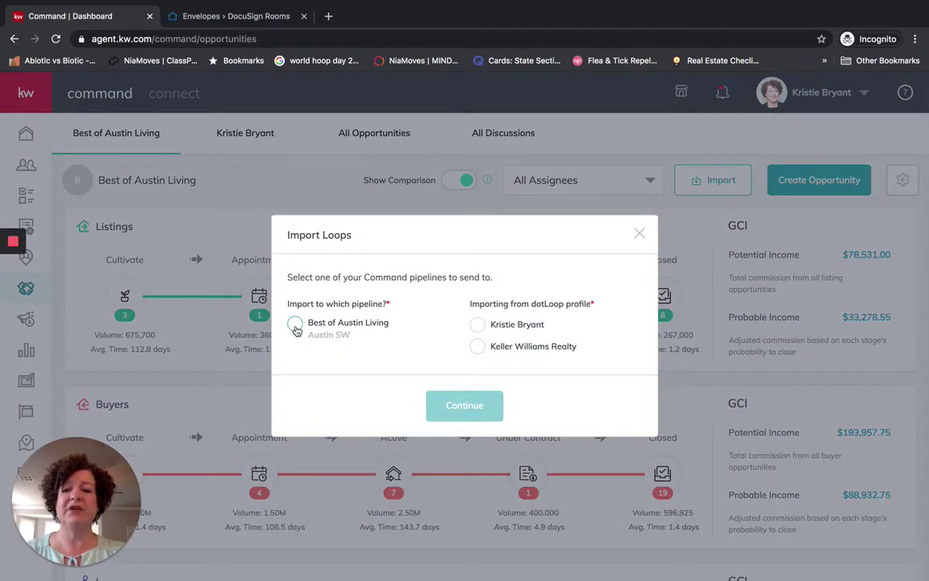
pyautogui.click(295, 326)
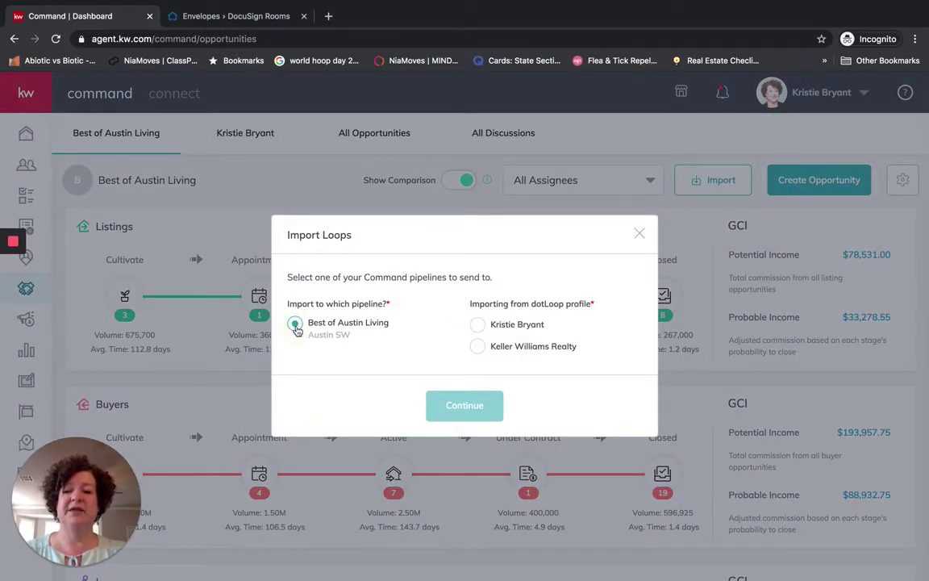
pyautogui.click(478, 325)
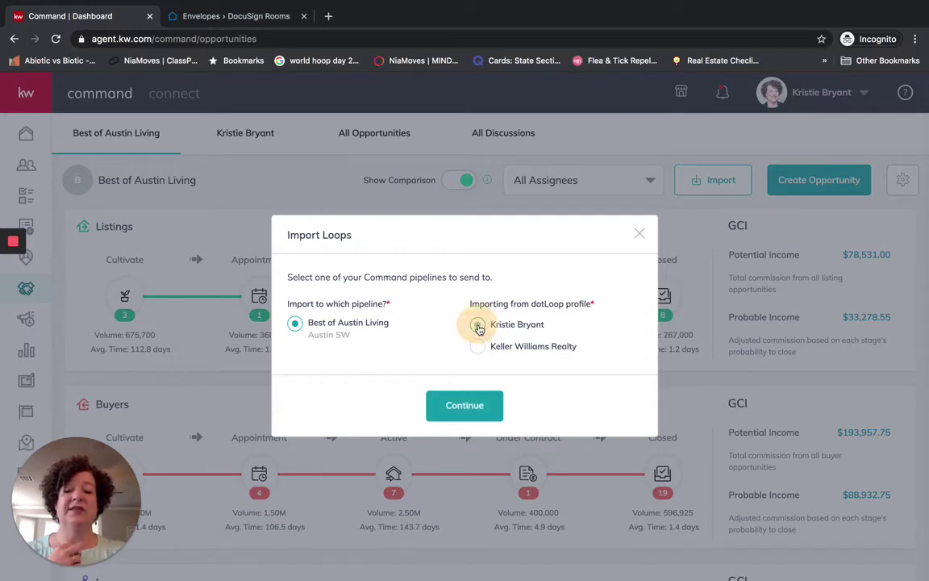
pyautogui.click(437, 401)
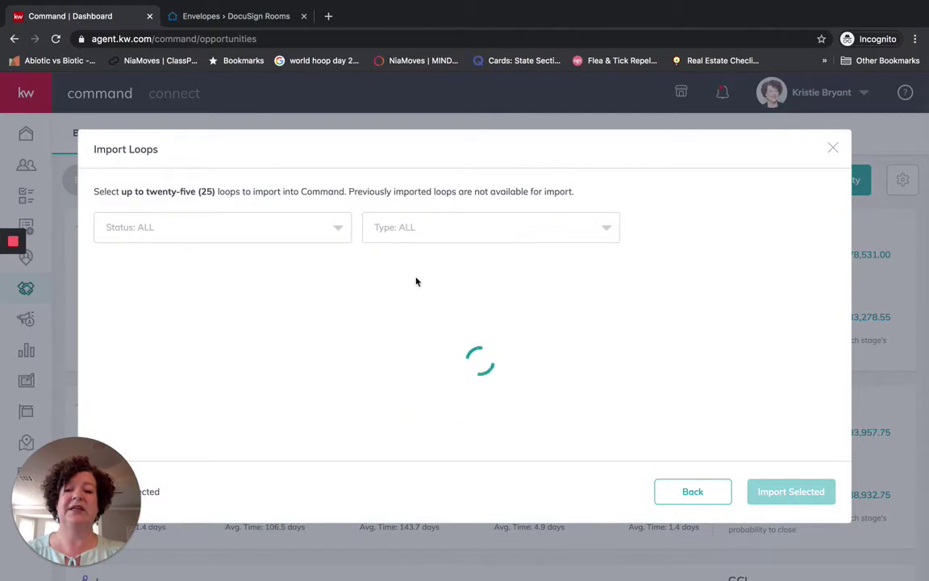
# Filter loops to SOLD and check the purchase-offer loop that closed 2018-04-15.
pyautogui.click(202, 232)
pyautogui.click(117, 321)
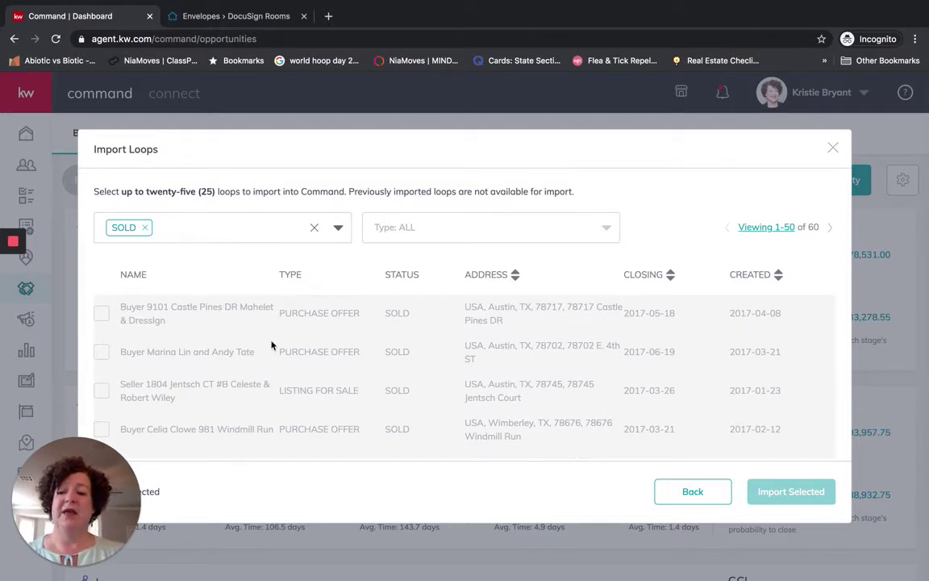
pyautogui.scroll(-5, 274, 331)
pyautogui.scroll(-5, 271, 345)
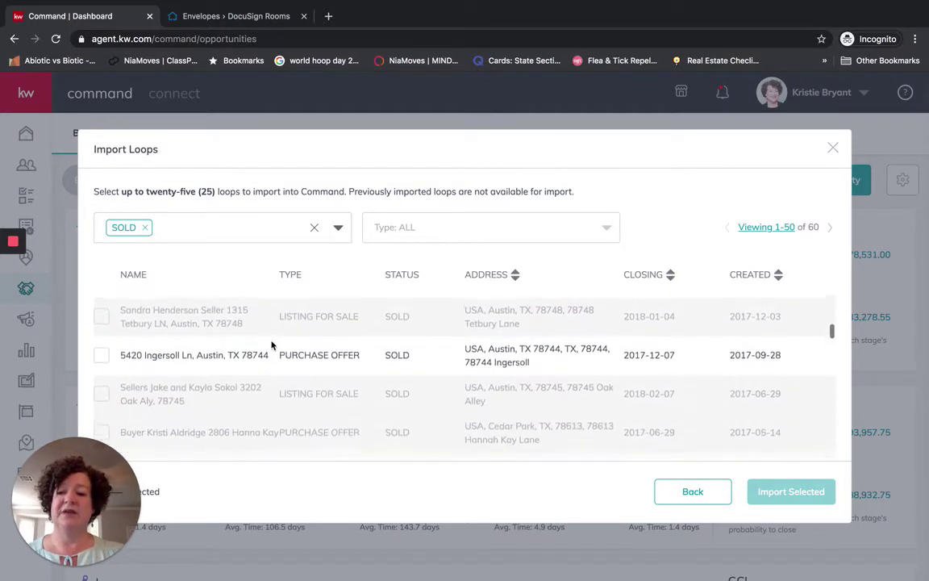
pyautogui.scroll(-5, 271, 345)
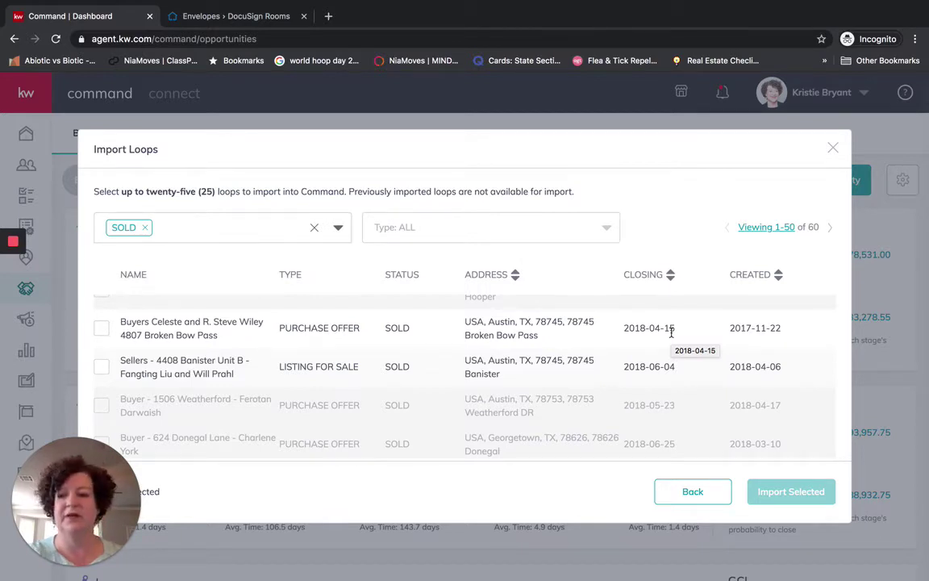
pyautogui.click(102, 329)
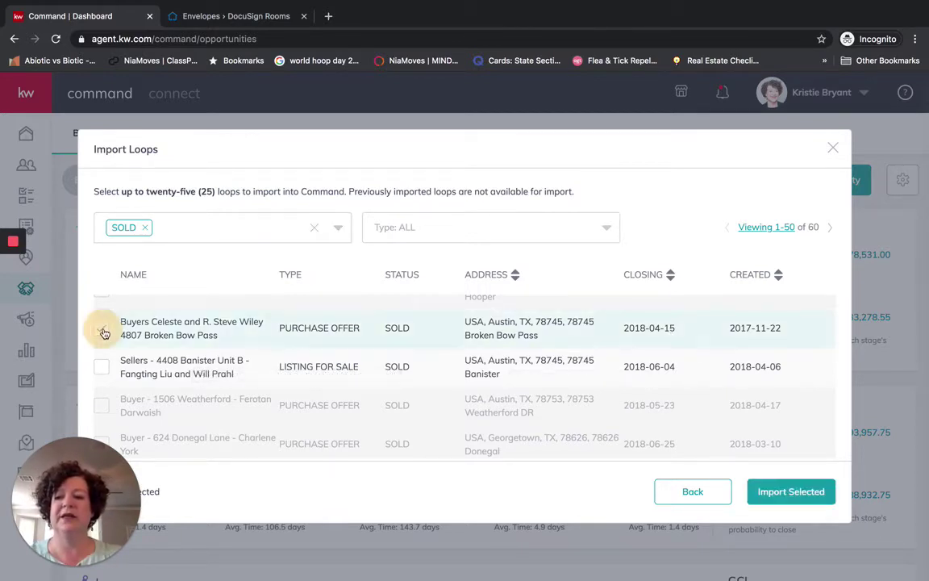
# Import the selected loop, which ends with one loop flagged for manual review.
pyautogui.click(791, 491)
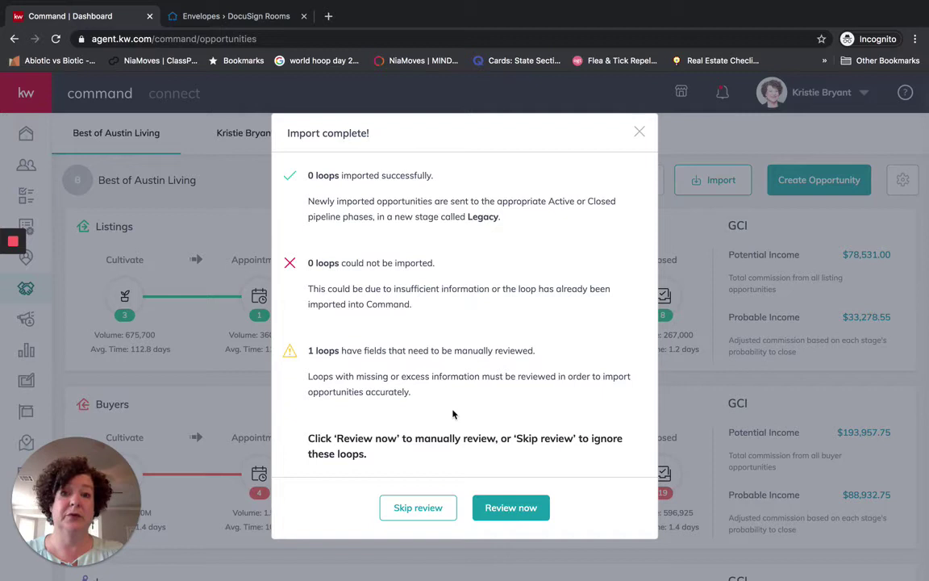
# Open the flagged loop's review form and choose its buyer contact.
pyautogui.click(510, 508)
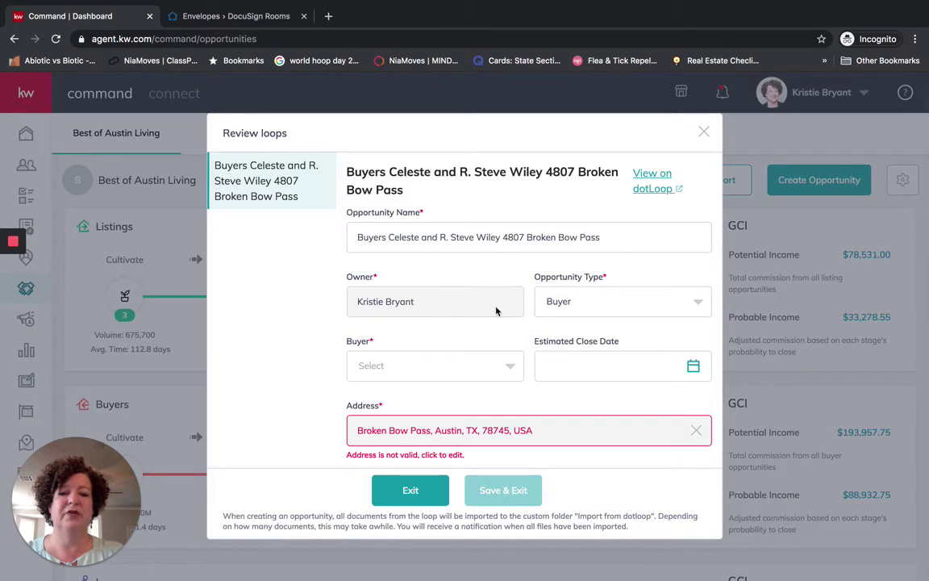
pyautogui.scroll(-1, 517, 307)
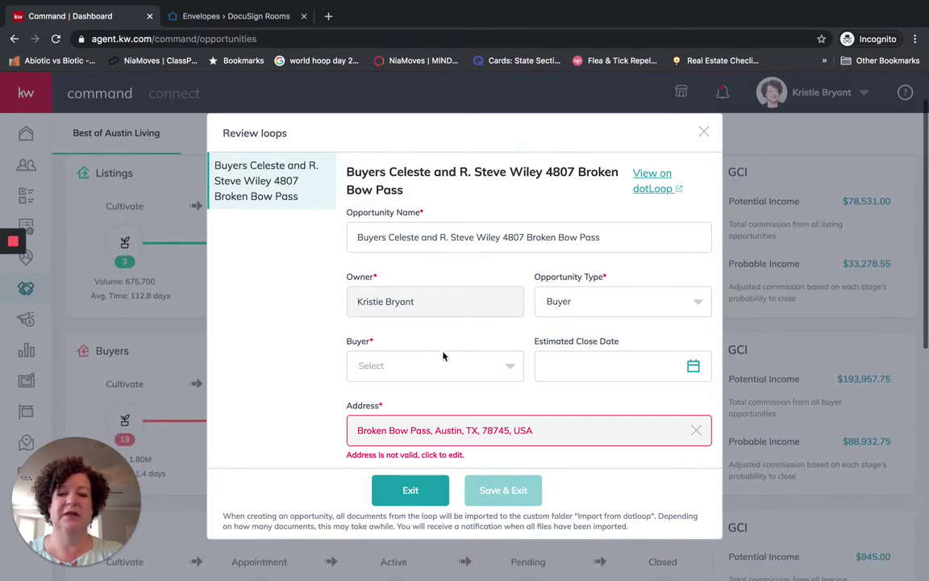
pyautogui.click(420, 365)
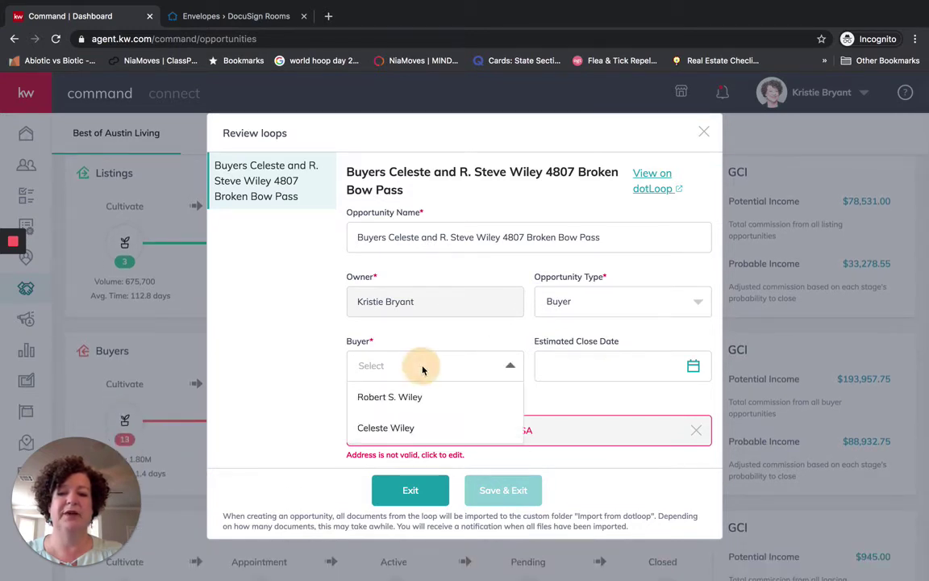
pyautogui.click(387, 428)
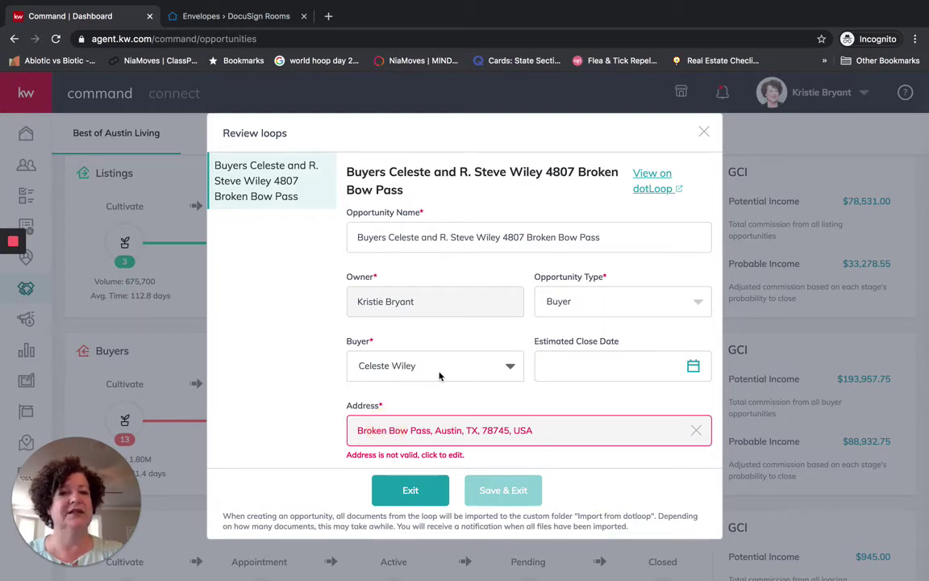
# Set the Estimated Close Date to April 16, 2018.
pyautogui.click(578, 370)
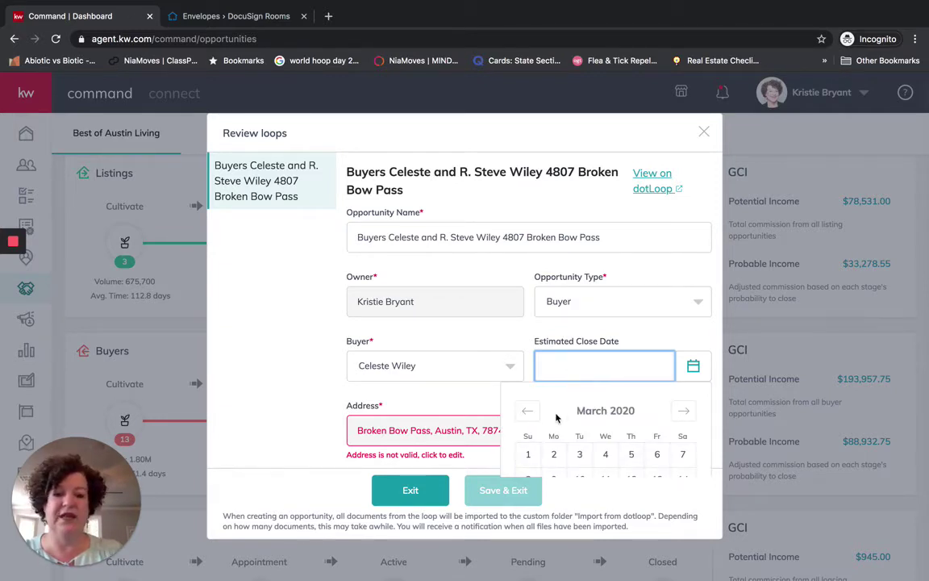
pyautogui.click(528, 412)
pyautogui.click(529, 412)
pyautogui.click(528, 412)
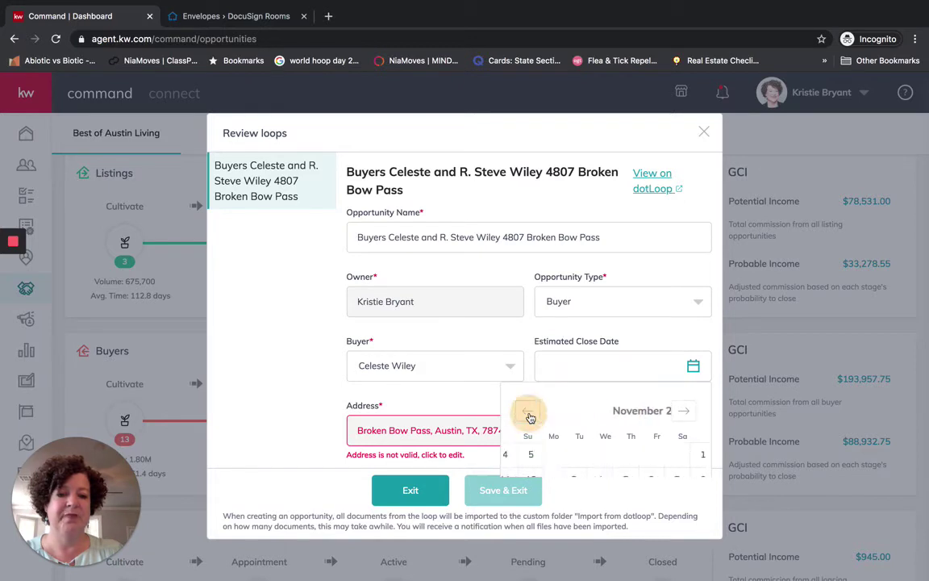
pyautogui.click(528, 412)
pyautogui.click(528, 412)
pyautogui.click(528, 412)
pyautogui.click(528, 412)
pyautogui.click(528, 412)
pyautogui.click(529, 412)
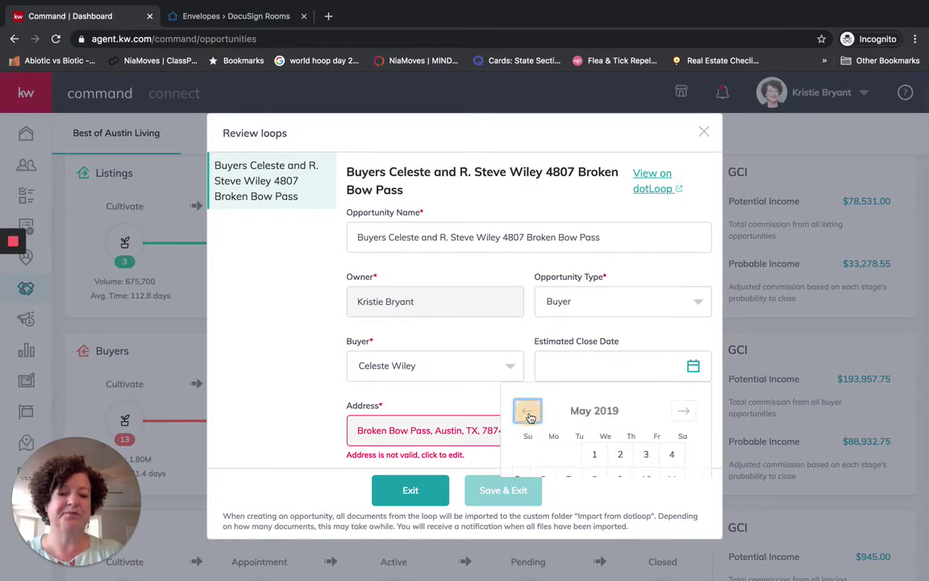
pyautogui.click(528, 412)
pyautogui.click(528, 412)
pyautogui.click(528, 412)
pyautogui.click(528, 412)
pyautogui.click(528, 412)
pyautogui.click(528, 412)
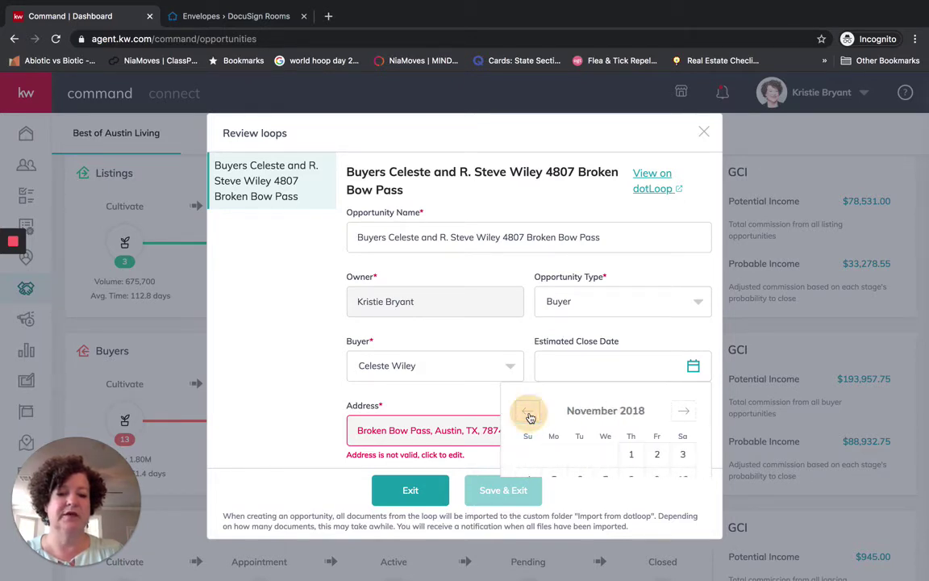
pyautogui.click(528, 412)
pyautogui.click(528, 412)
pyautogui.click(529, 412)
pyautogui.click(528, 412)
pyautogui.click(529, 412)
pyautogui.click(528, 412)
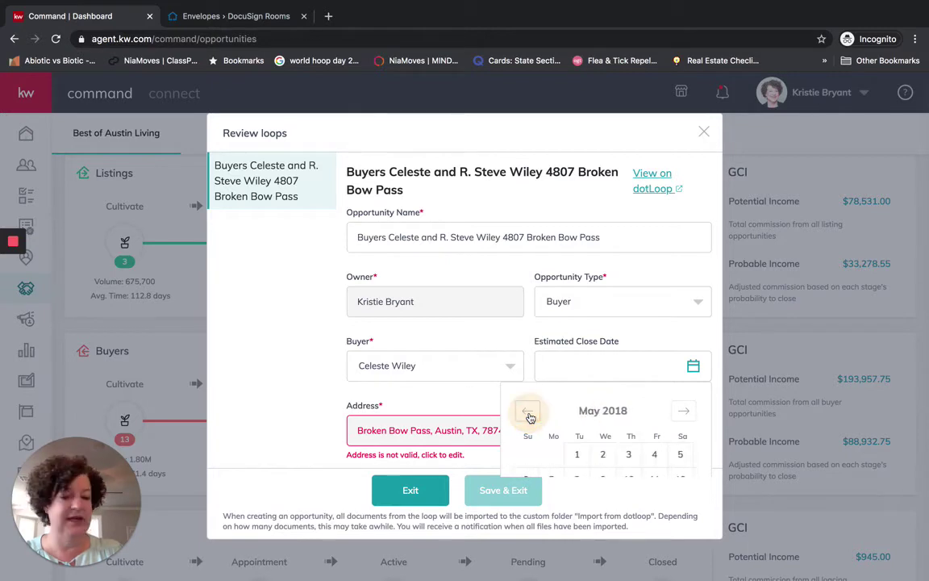
pyautogui.click(528, 412)
pyautogui.scroll(-3, 602, 415)
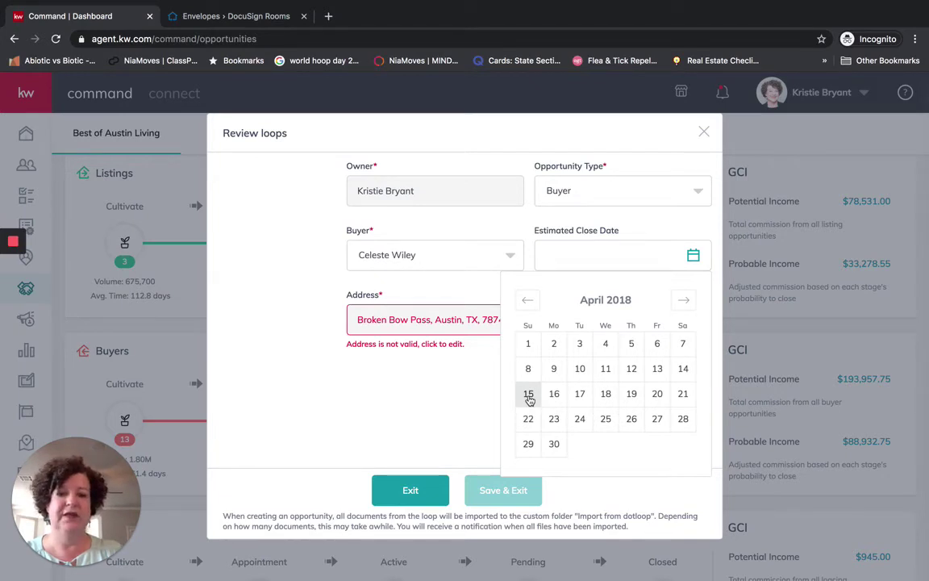
pyautogui.click(554, 394)
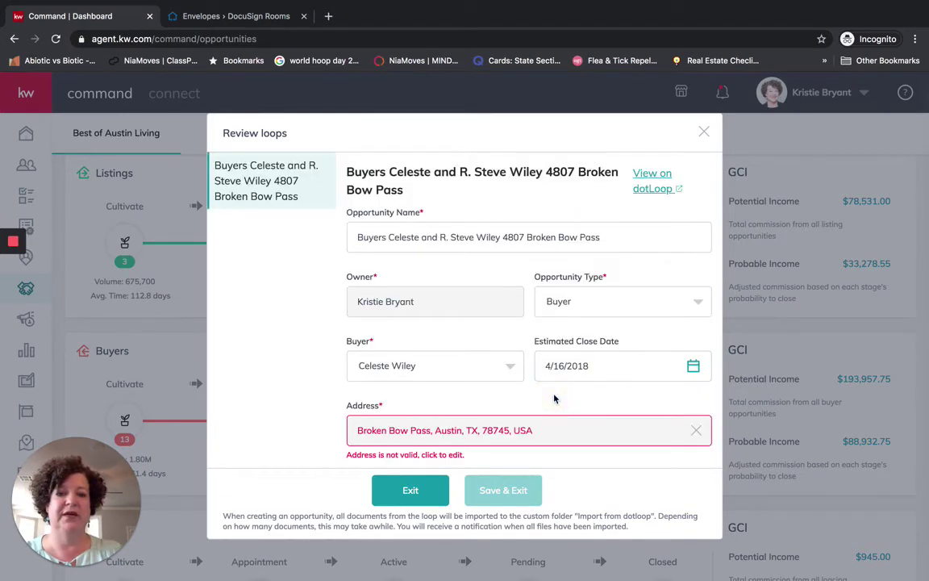
pyautogui.click(379, 430)
pyautogui.click(407, 479)
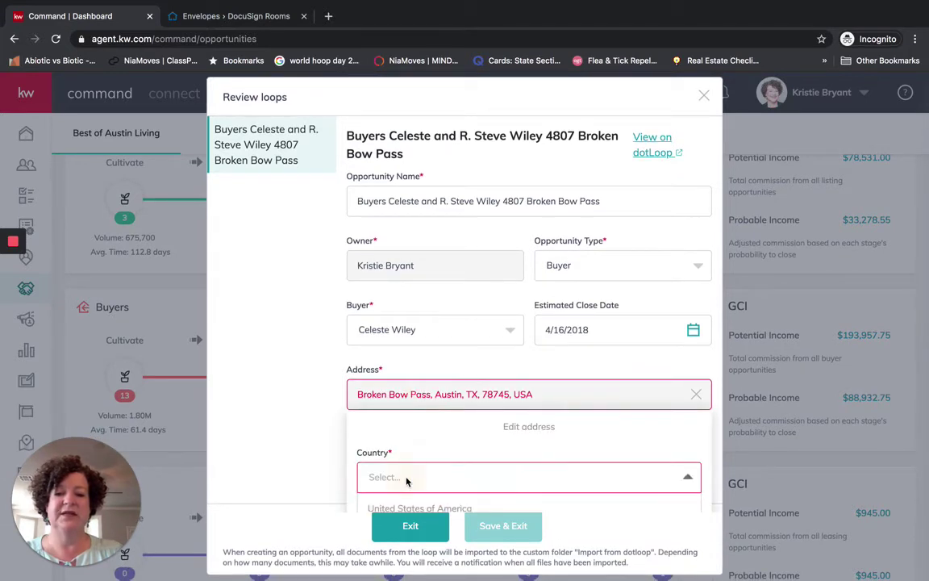
pyautogui.click(407, 440)
pyautogui.click(364, 462)
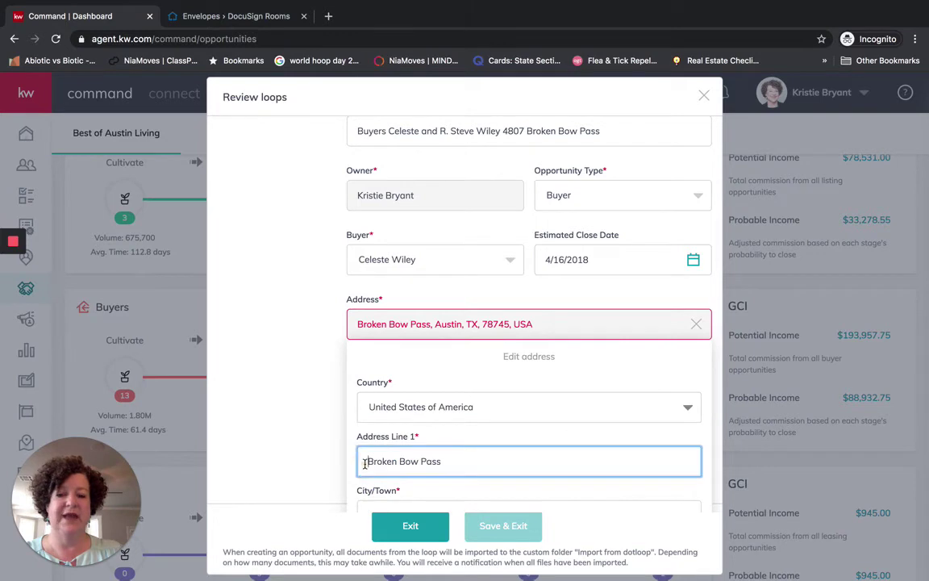
pyautogui.write('4807')
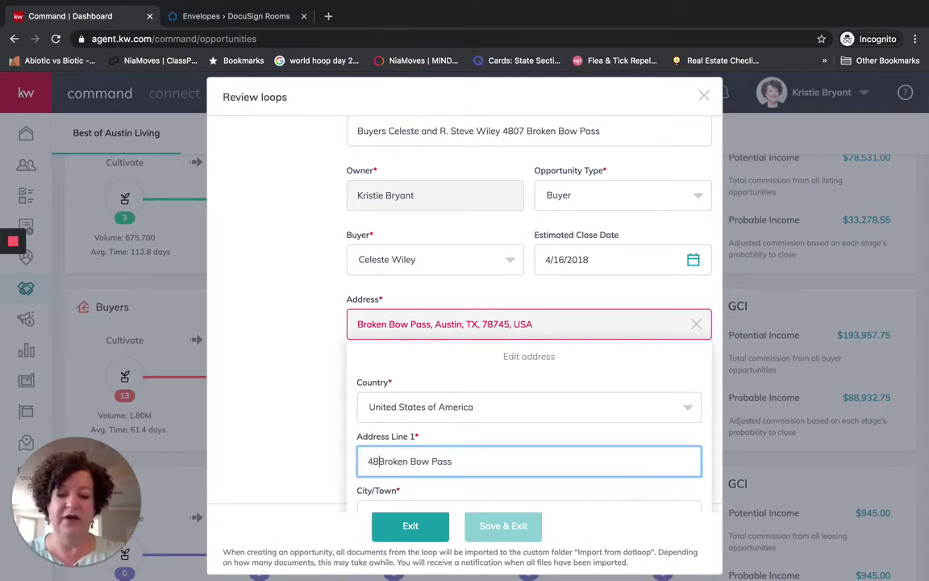
pyautogui.scroll(-5, 444, 403)
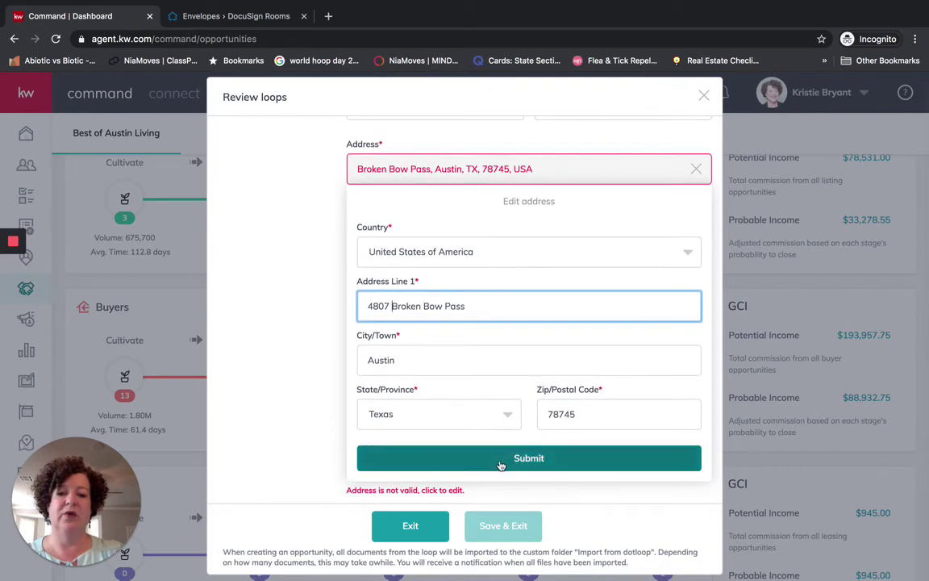
pyautogui.click(499, 463)
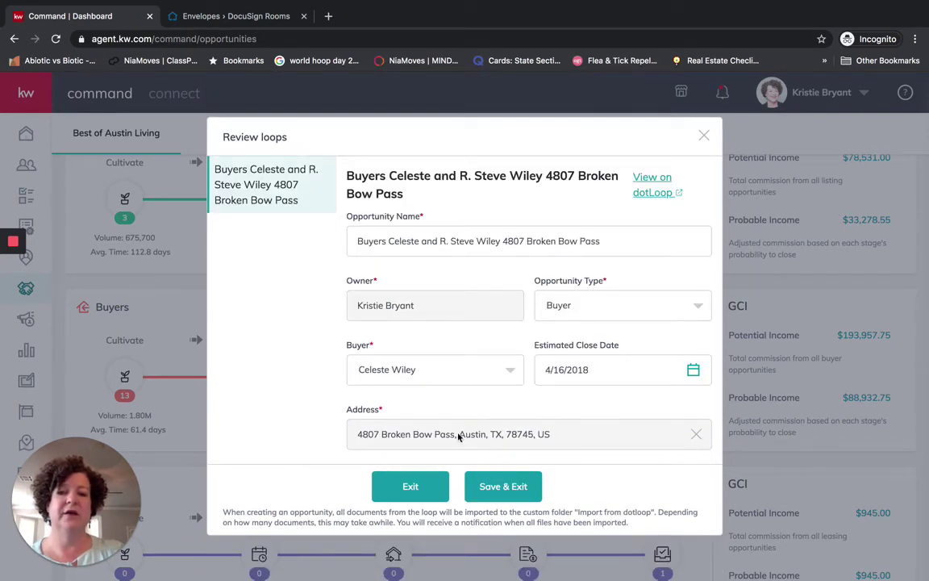
# Save the reviewed loop as a new opportunity.
pyautogui.moveTo(12, 270)
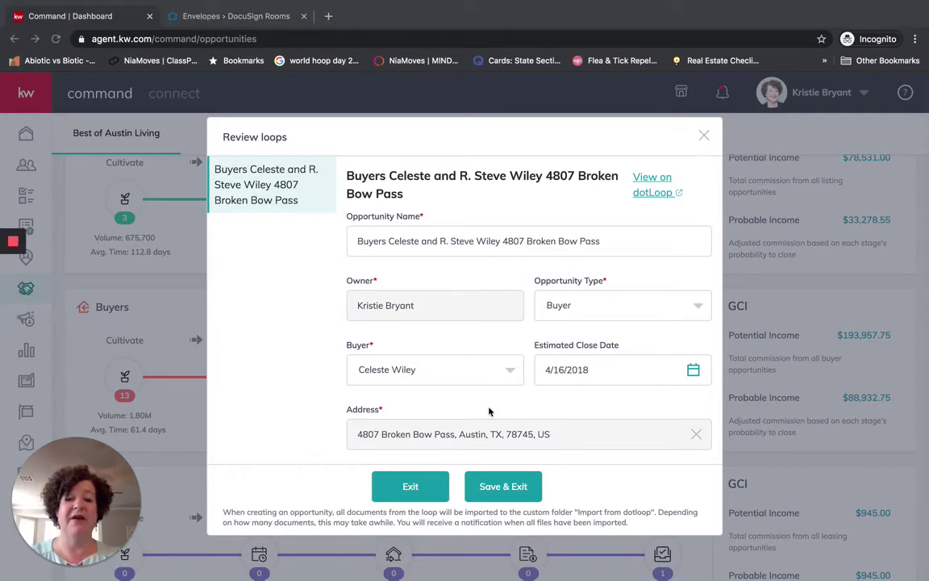
pyautogui.click(513, 487)
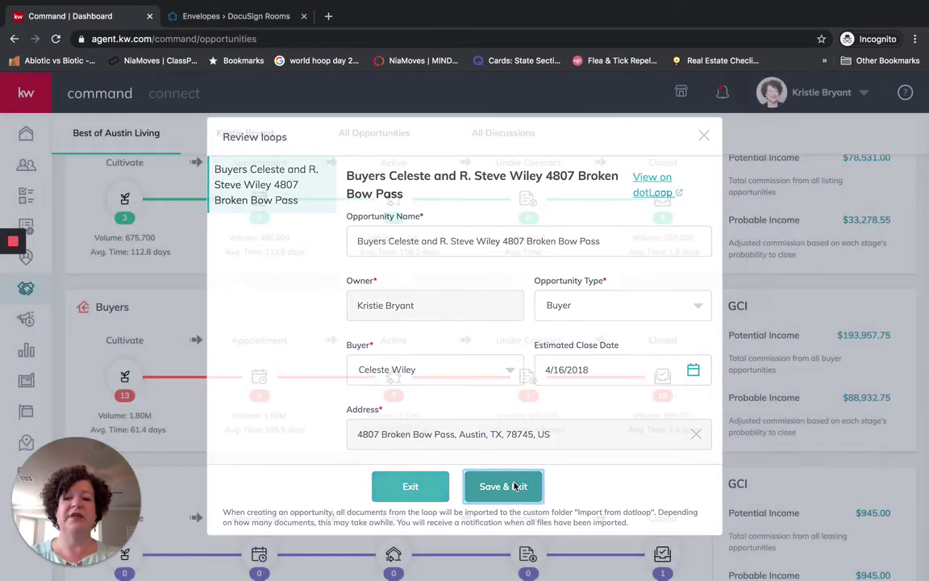
pyautogui.scroll(3, 514, 485)
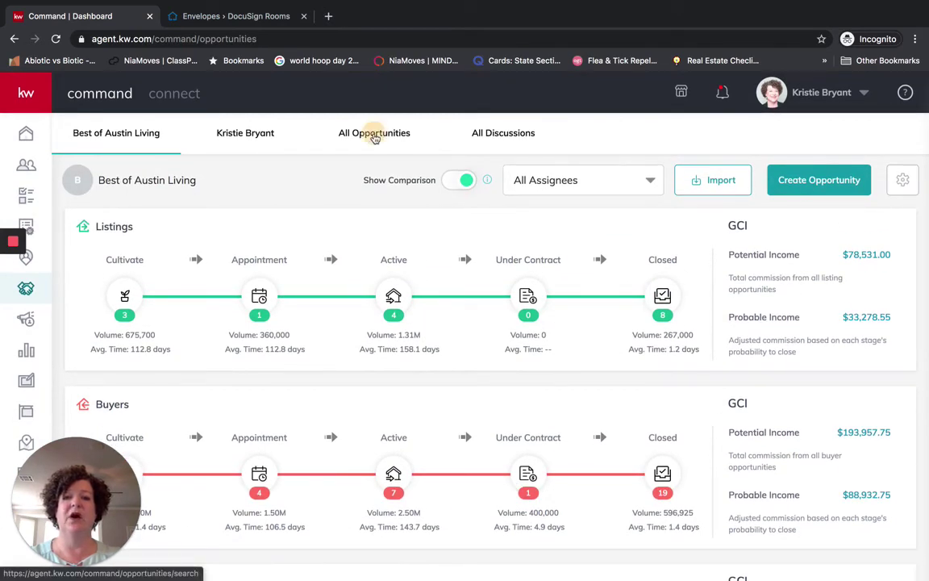
# Search all opportunities by address for '4807 broken'.
pyautogui.click(373, 135)
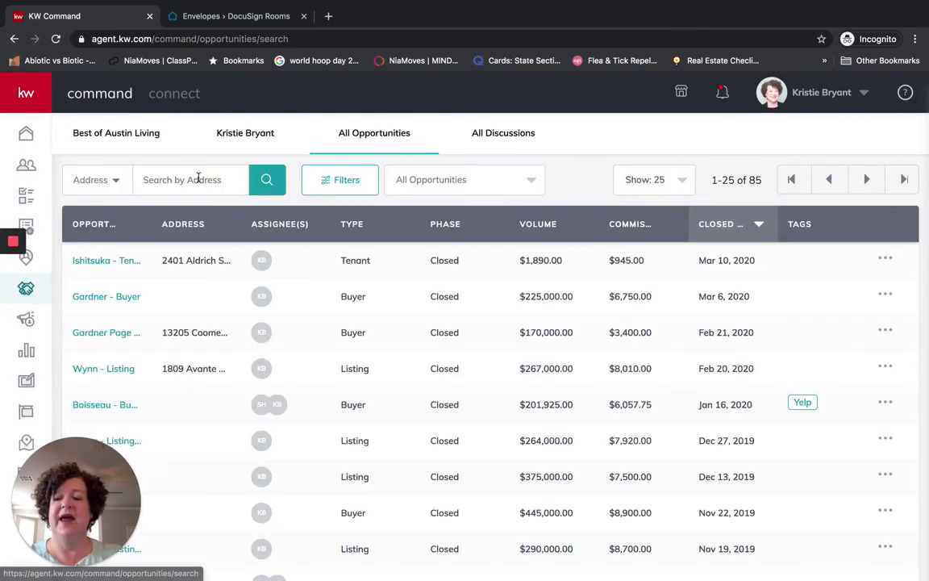
pyautogui.click(198, 179)
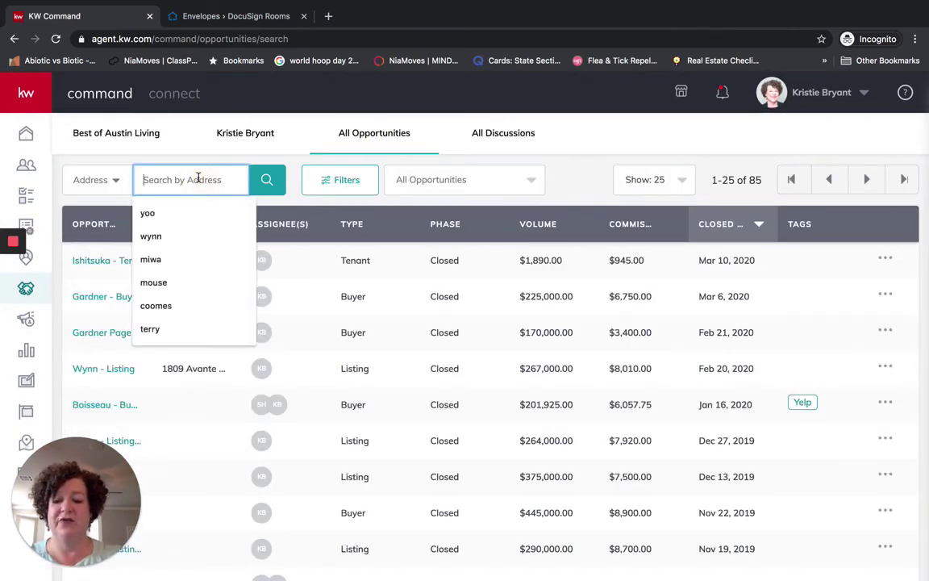
pyautogui.write('4807')
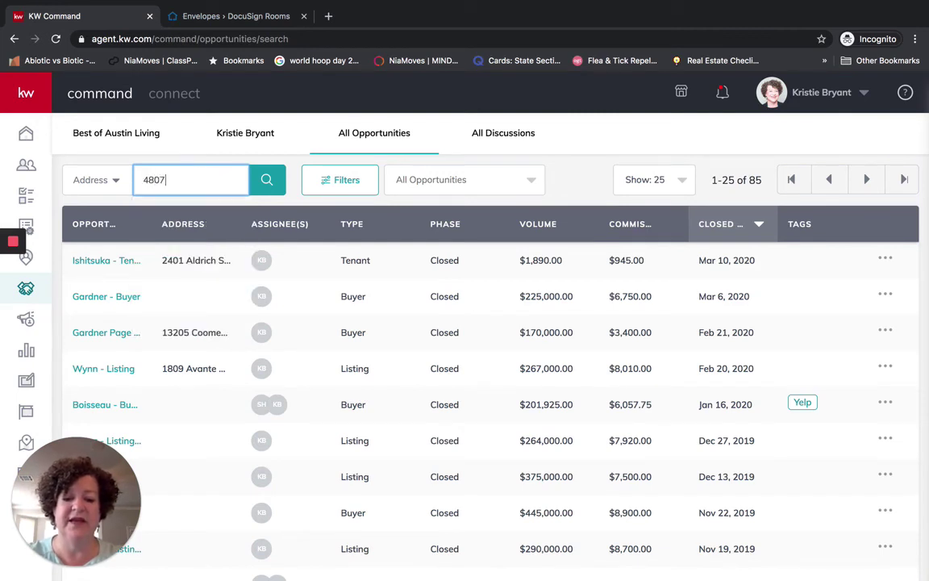
pyautogui.write('b')
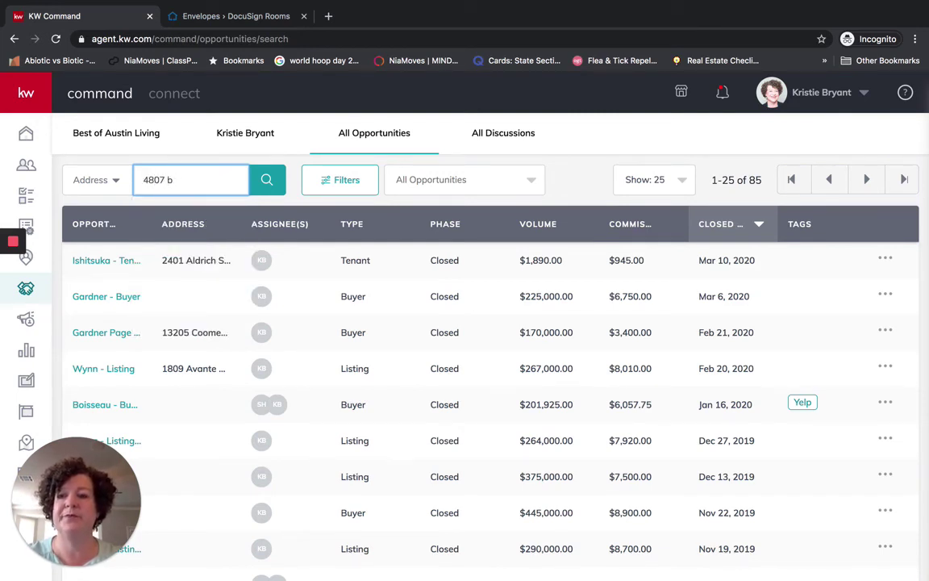
pyautogui.write('row')
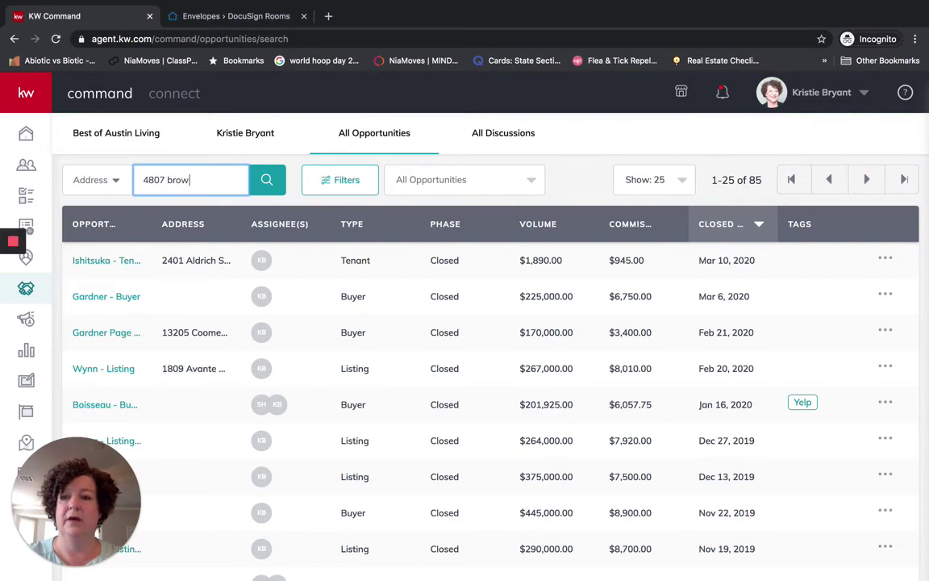
pyautogui.press('BackSpace')
pyautogui.write('ken')
pyautogui.press('Return')
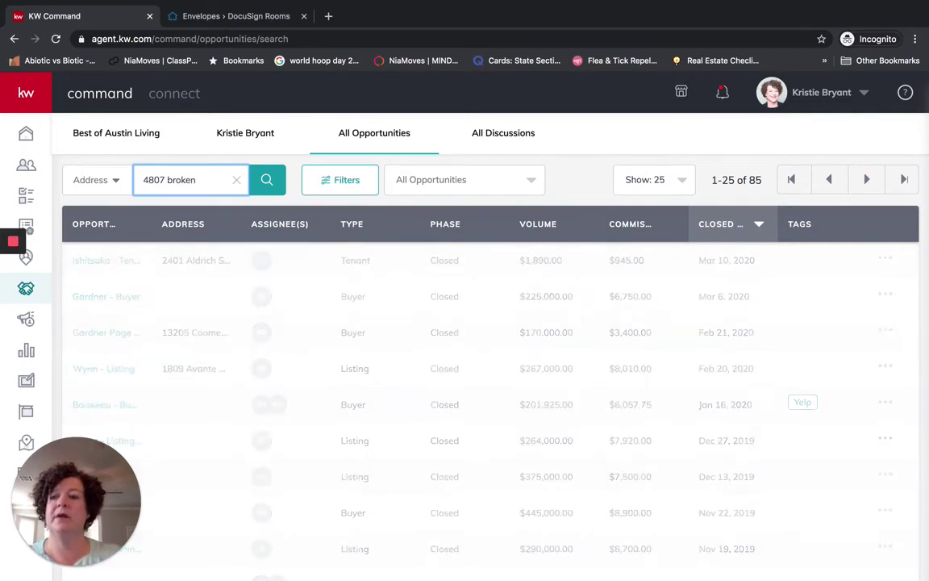
pyautogui.click(120, 266)
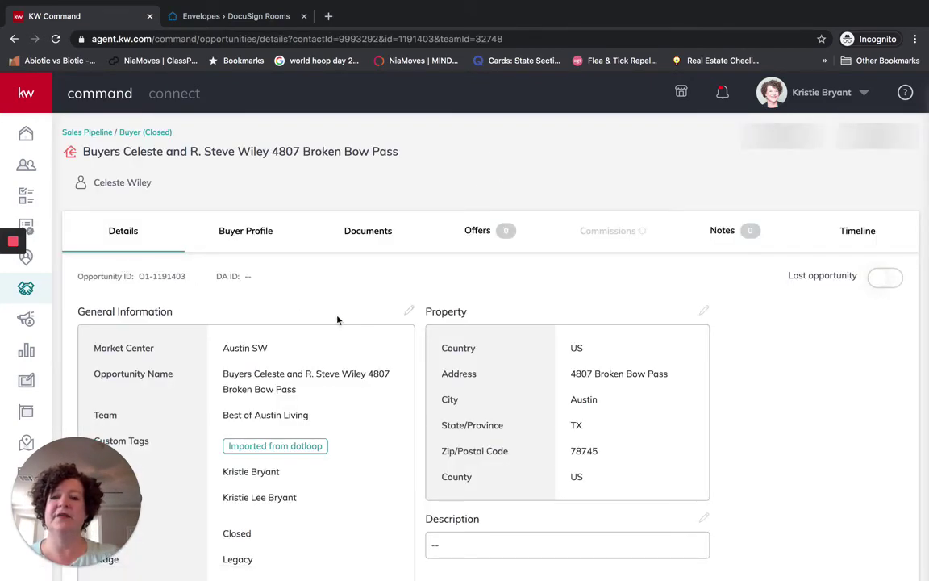
pyautogui.click(364, 235)
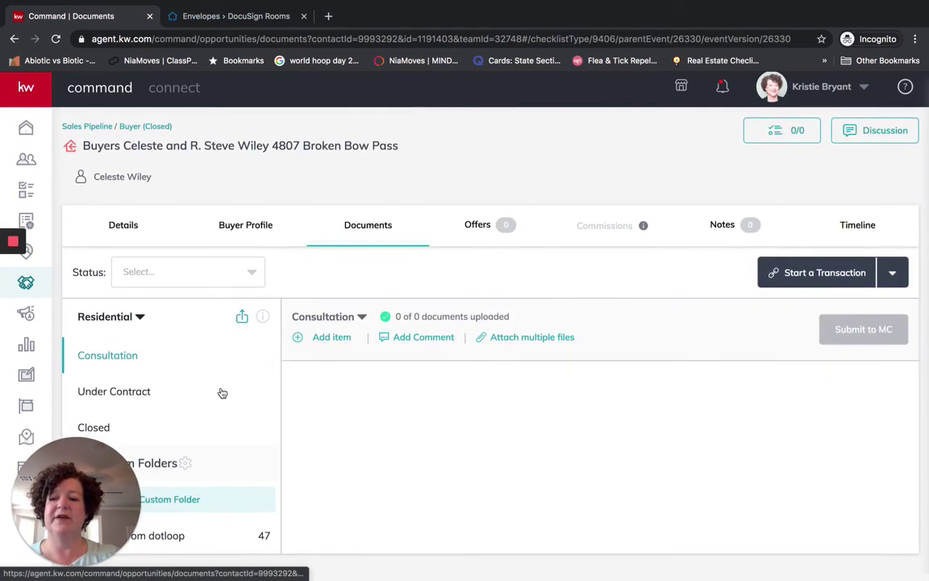
pyautogui.moveTo(91, 484); pyautogui.dragTo(867, 425)
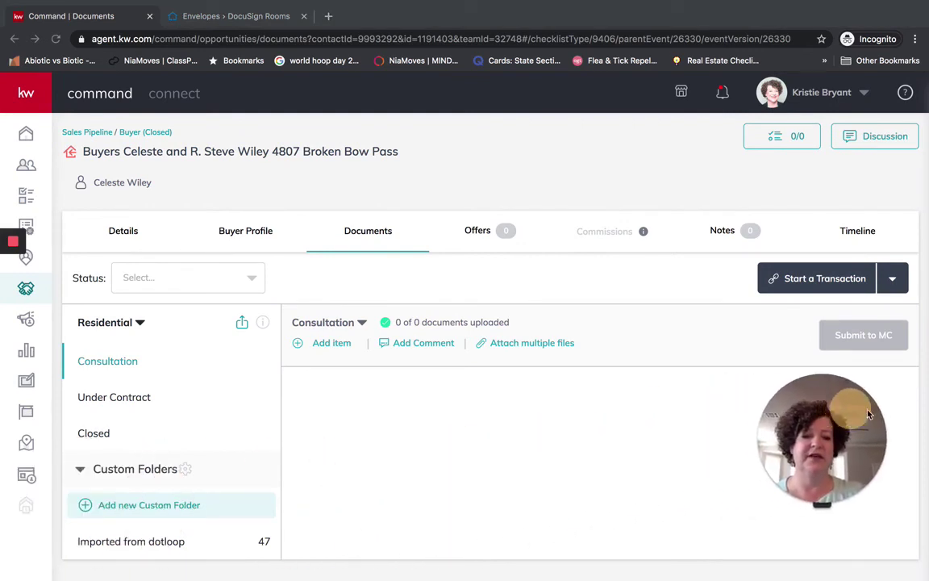
# Open the Imported from dotloop folder and browse its 47 documents, such as Closing_Disclosure.pdf.
pyautogui.click(129, 541)
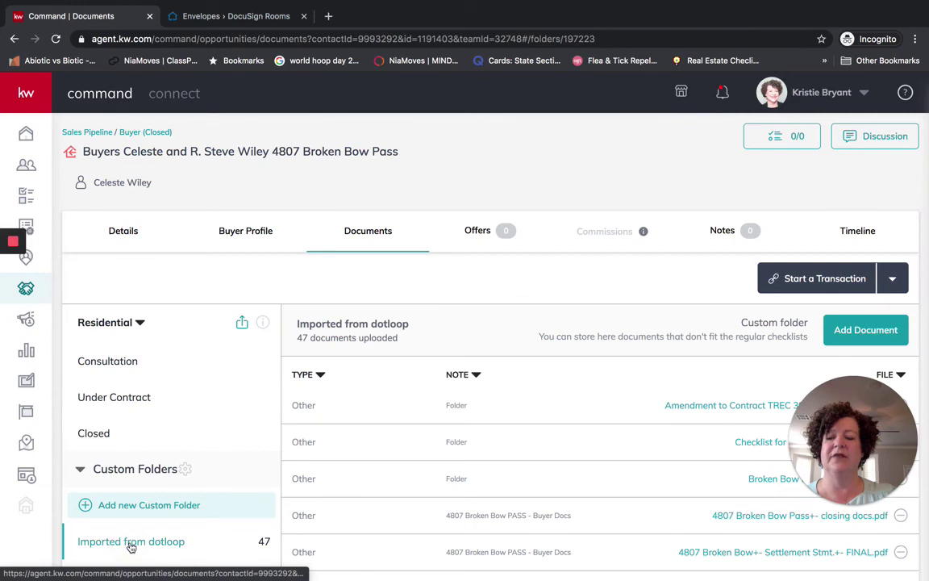
pyautogui.scroll(-2, 385, 465)
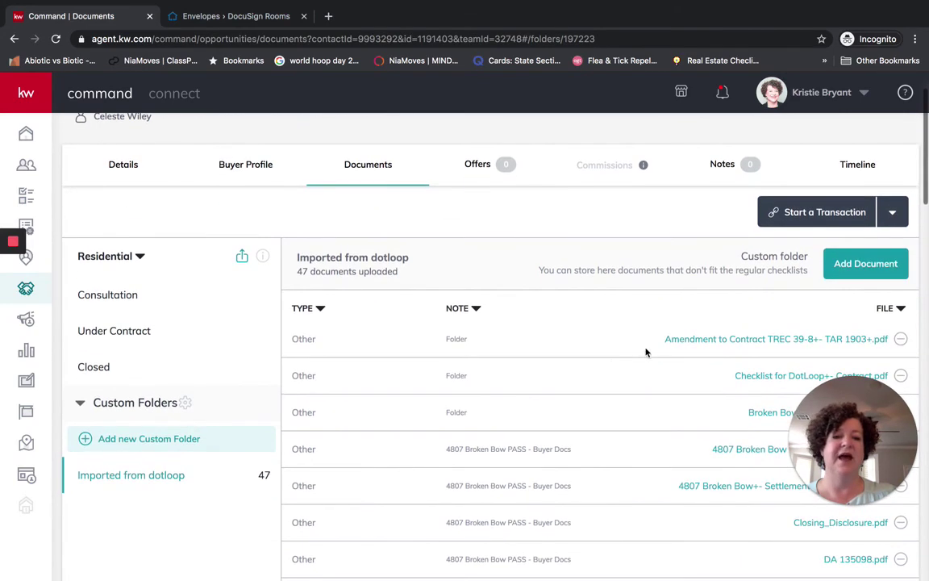
pyautogui.moveTo(863, 413); pyautogui.dragTo(249, 474)
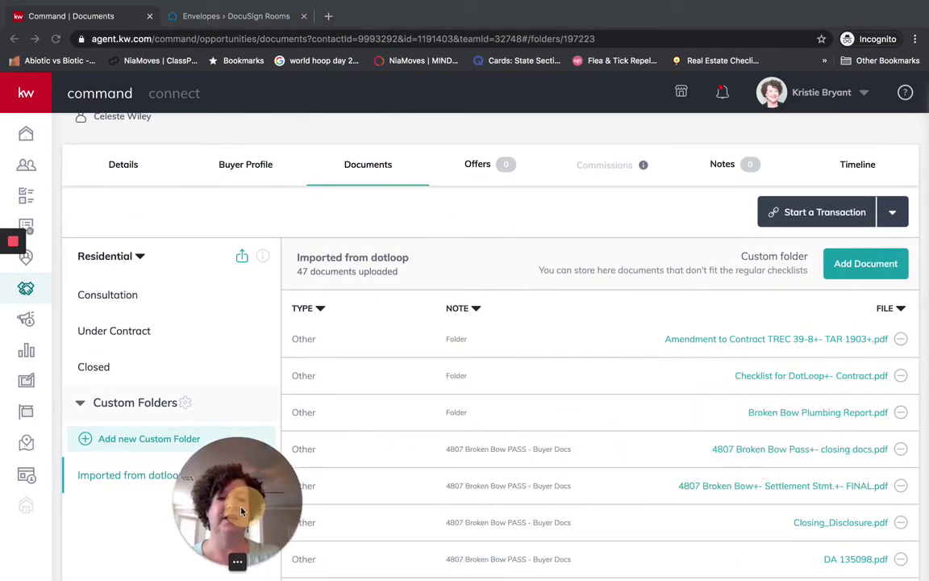
pyautogui.scroll(-3, 659, 447)
pyautogui.scroll(-4, 659, 448)
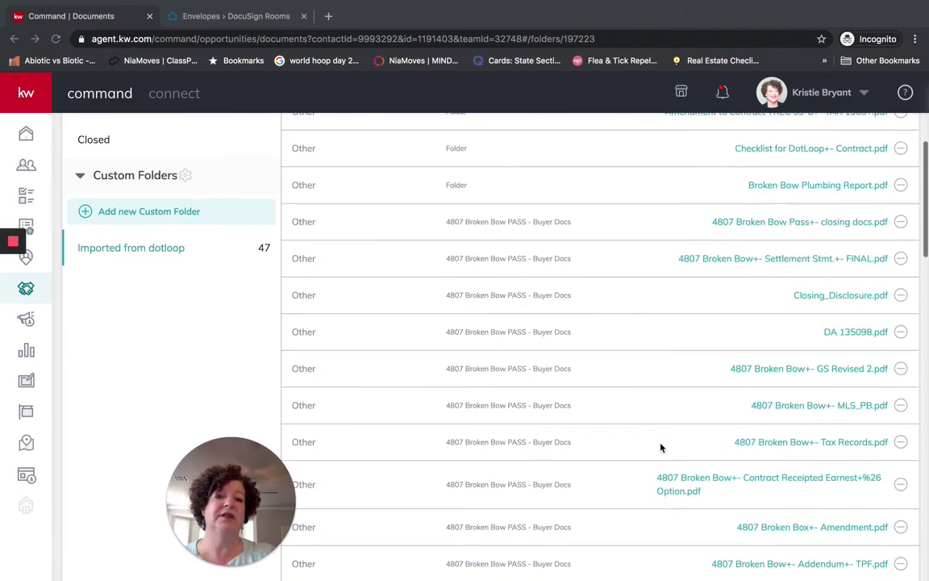